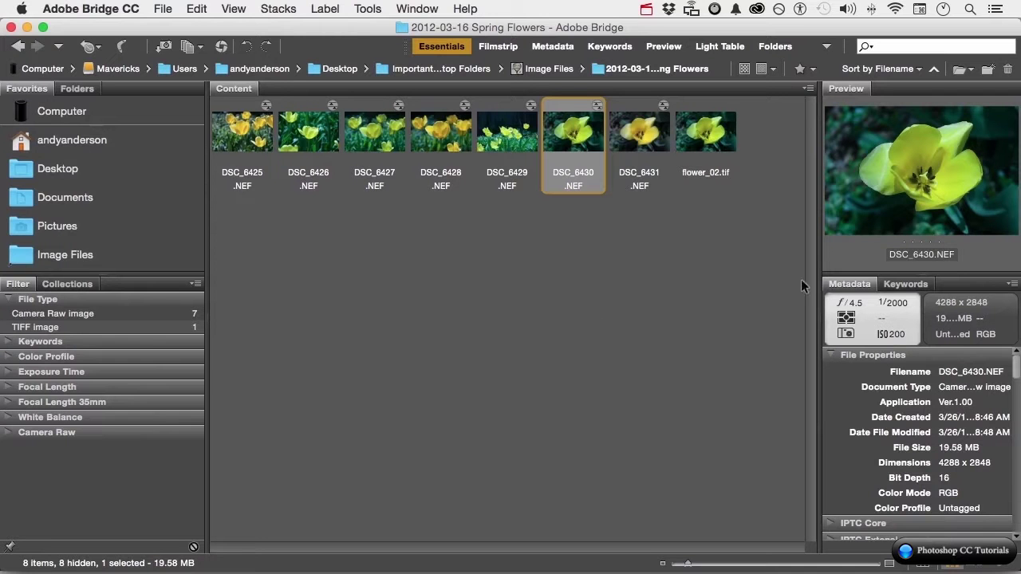
Widen the preview, hide the Metadata and Keywords panels, and enlarge thumbnails to four per row
drag(817, 283, 693, 283)
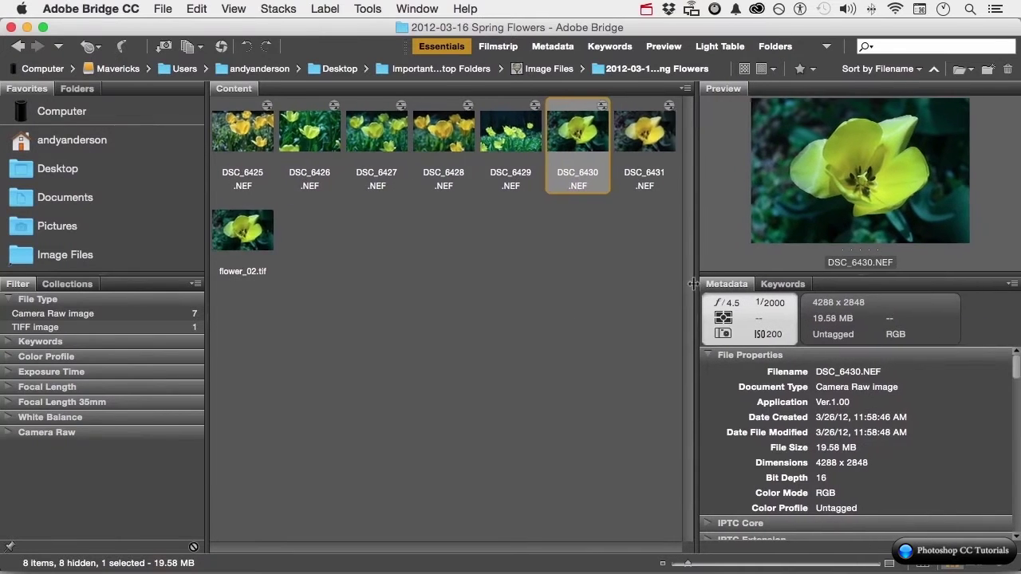
click(428, 9)
click(437, 83)
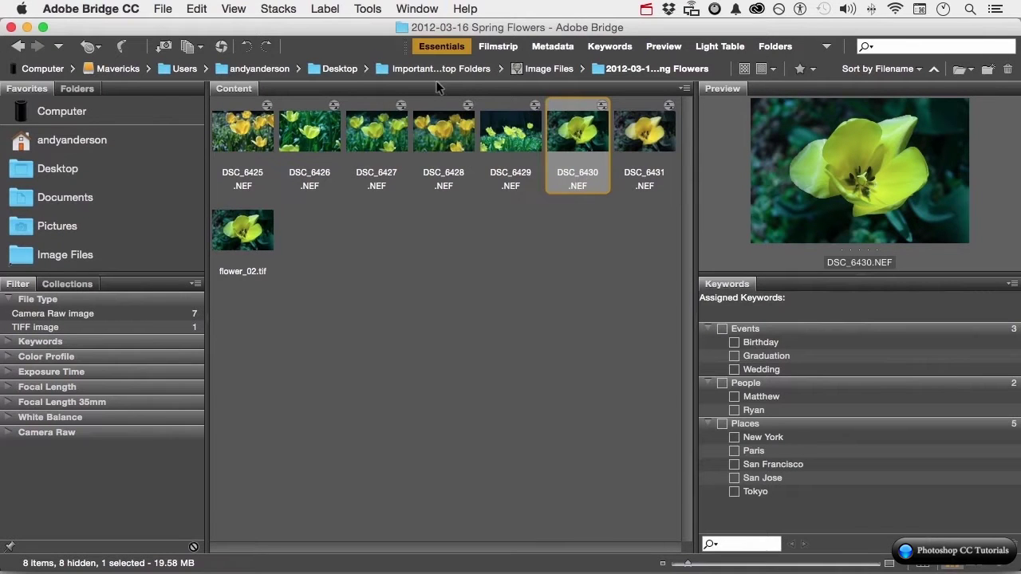
click(423, 9)
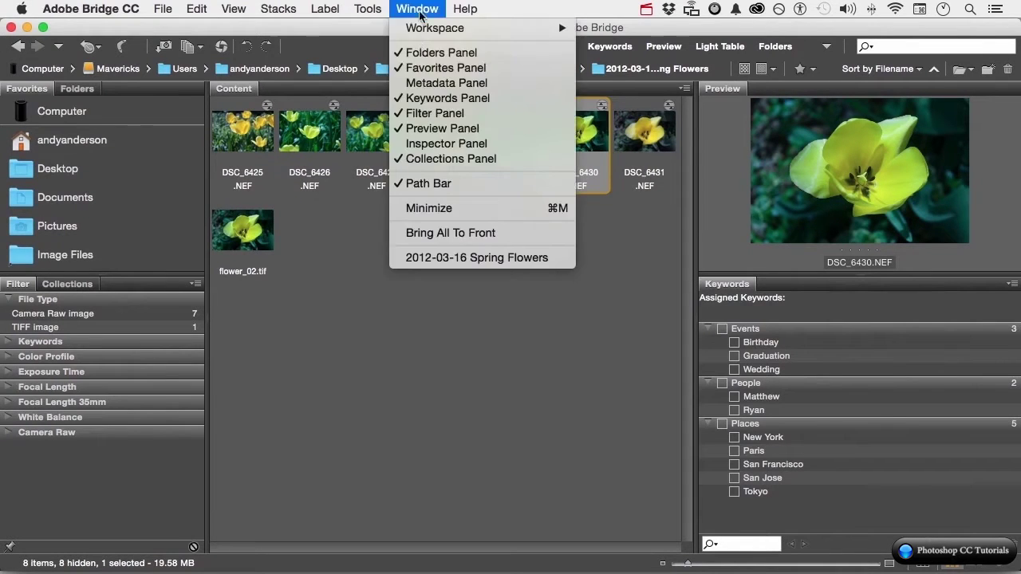
click(428, 98)
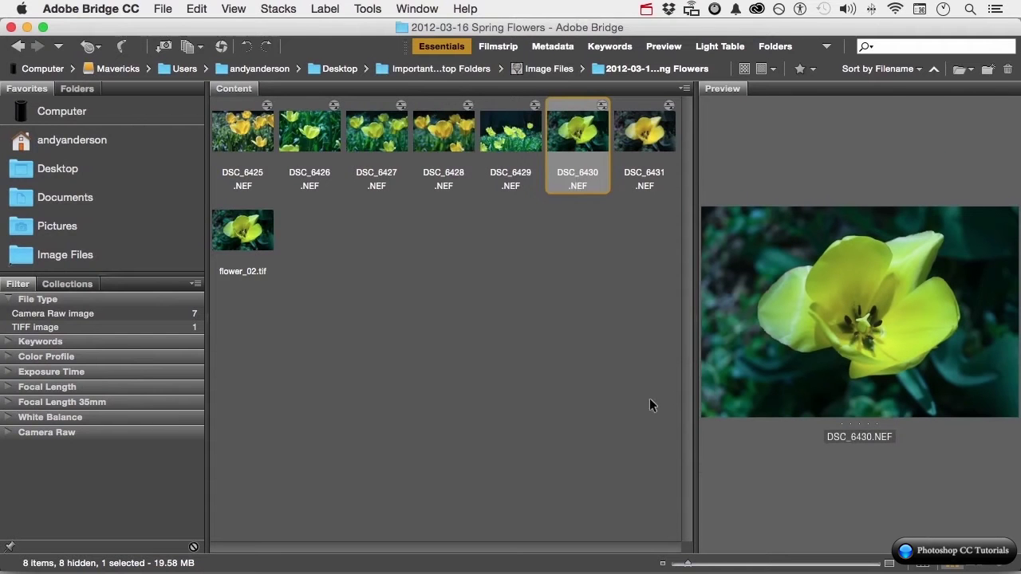
drag(694, 364, 622, 365)
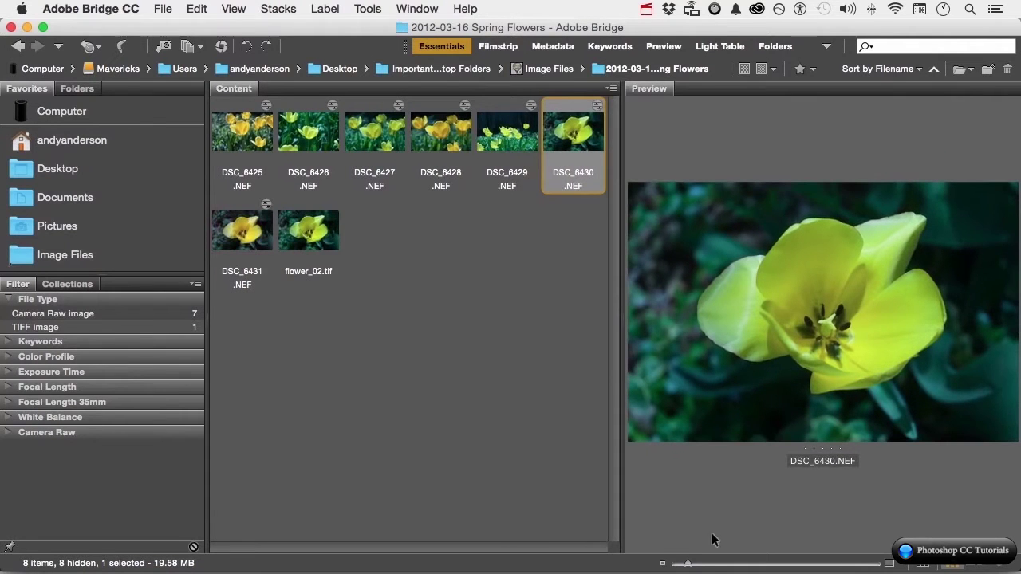
drag(691, 566, 701, 568)
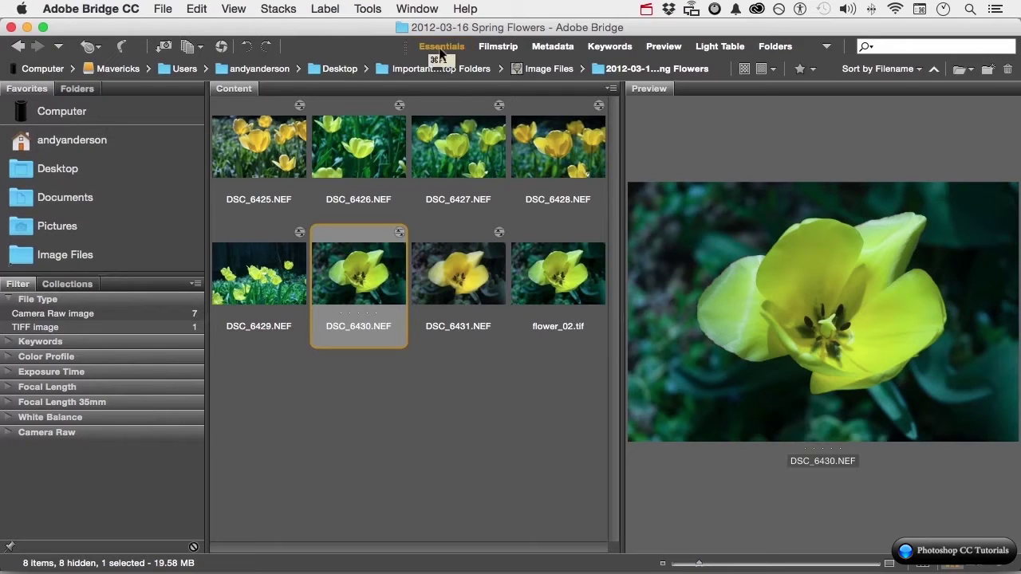
click(552, 48)
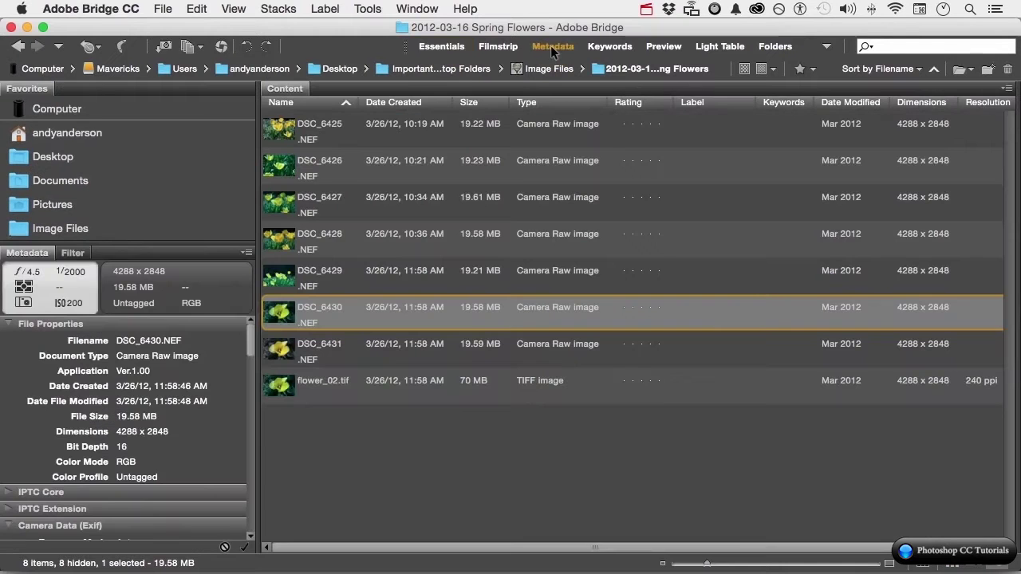
click(439, 46)
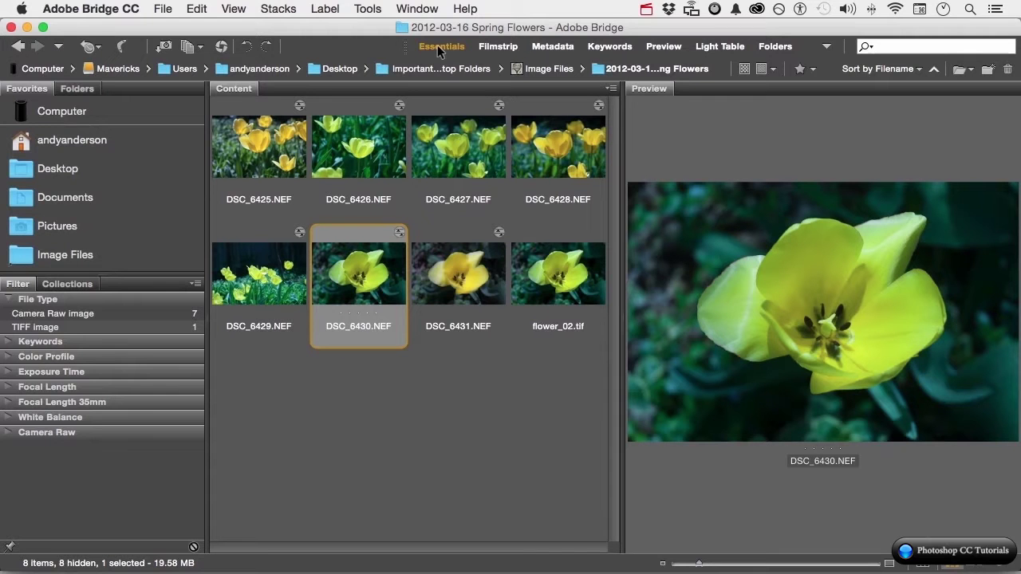
Save the current Essentials-based layout as a new workspace named 'Andy's Space'
click(438, 45)
click(428, 10)
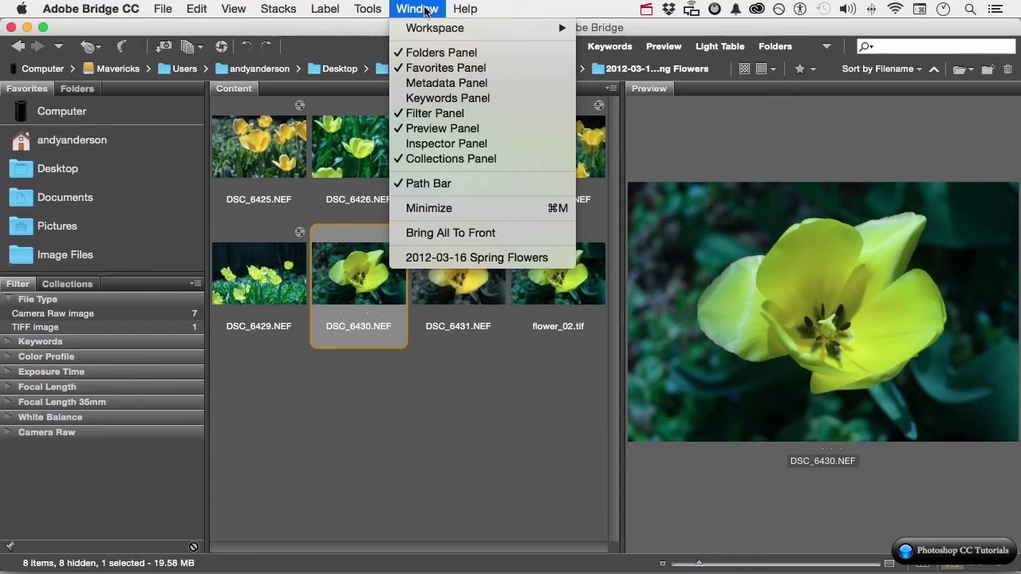
mouse_move(428, 28)
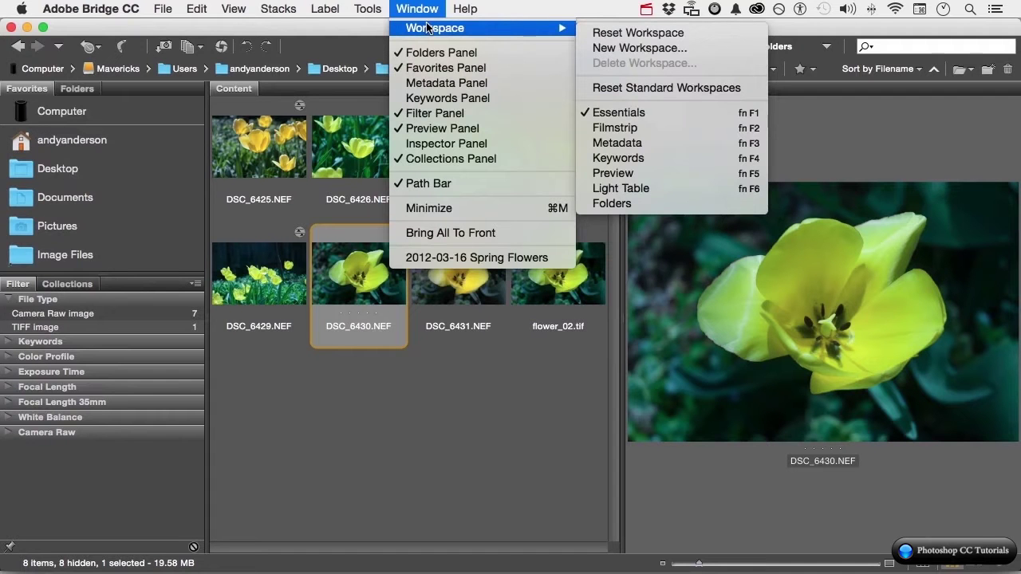
click(652, 48)
text(Andy's Space)
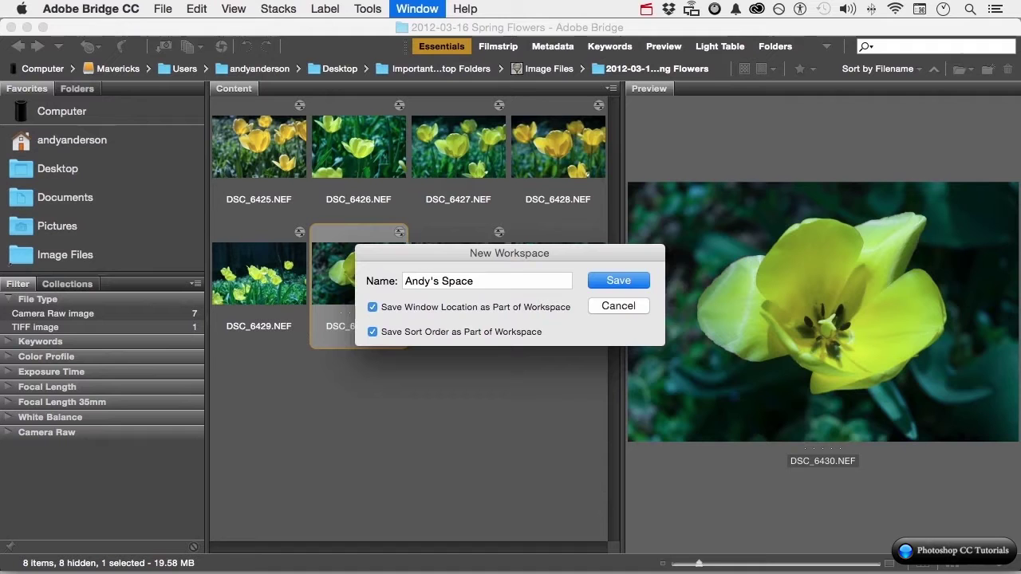
click(616, 281)
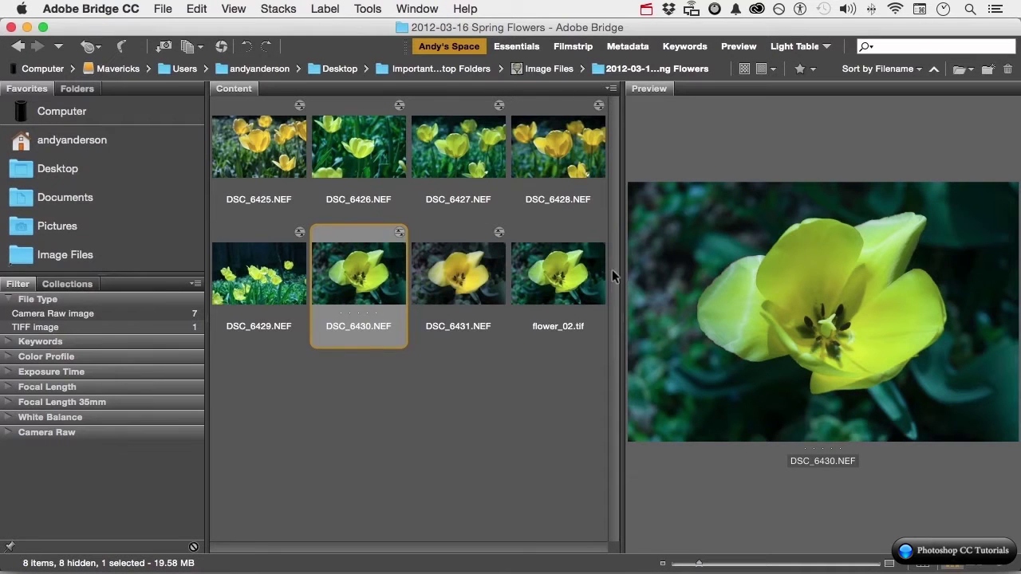
Reset the Essentials workspace to its default layout, then return to Andy's Space
click(521, 46)
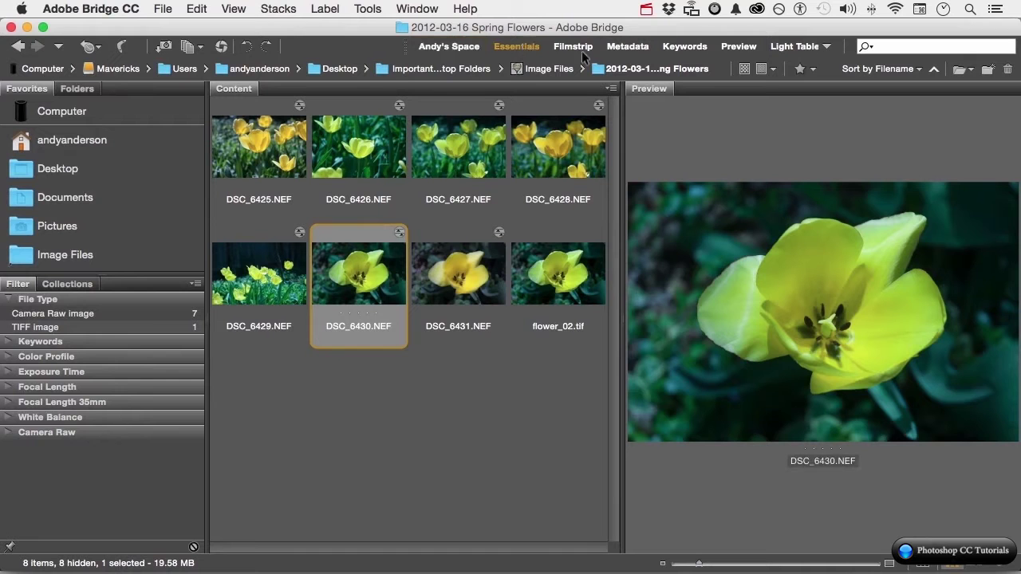
click(827, 47)
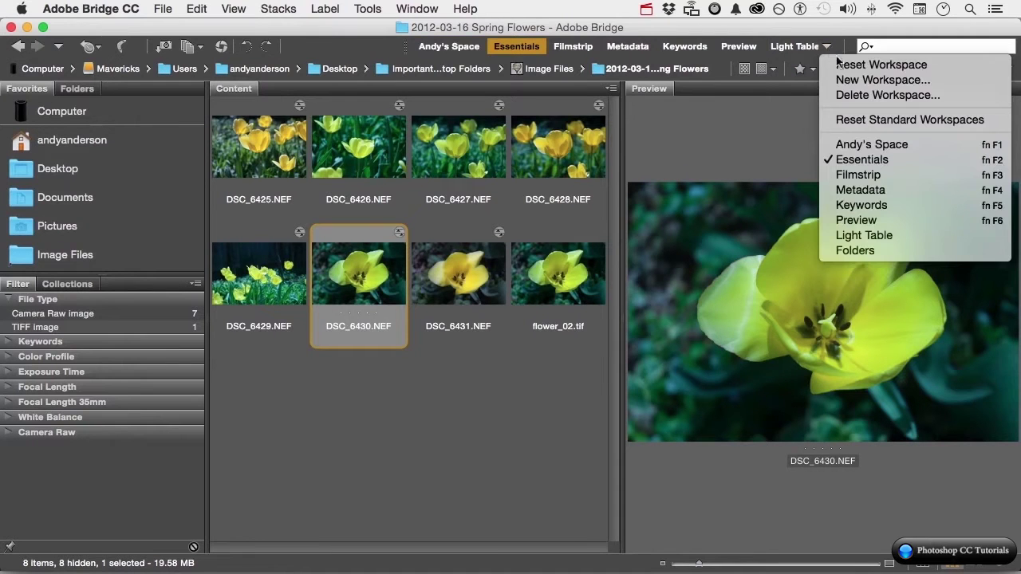
click(842, 65)
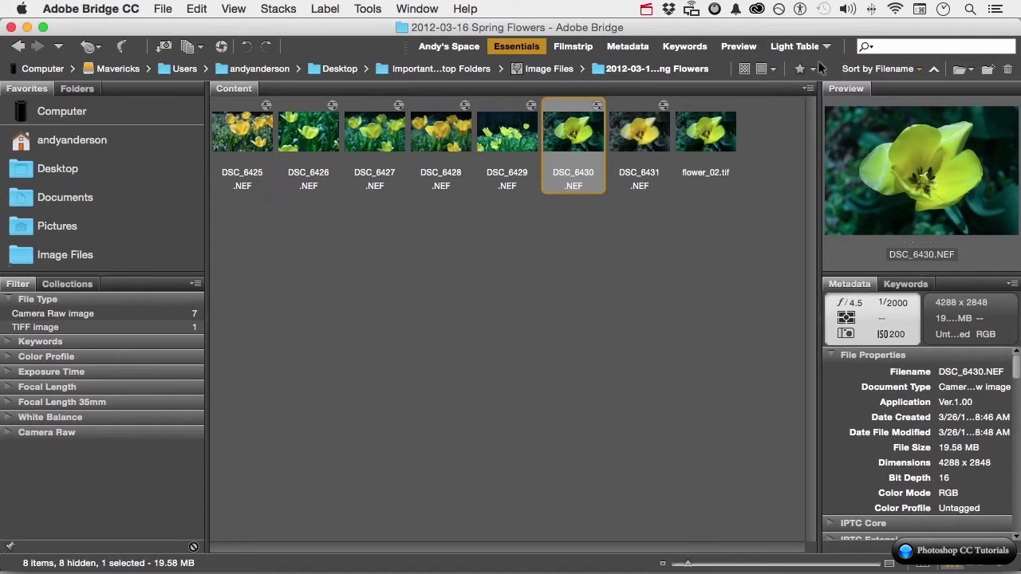
click(446, 46)
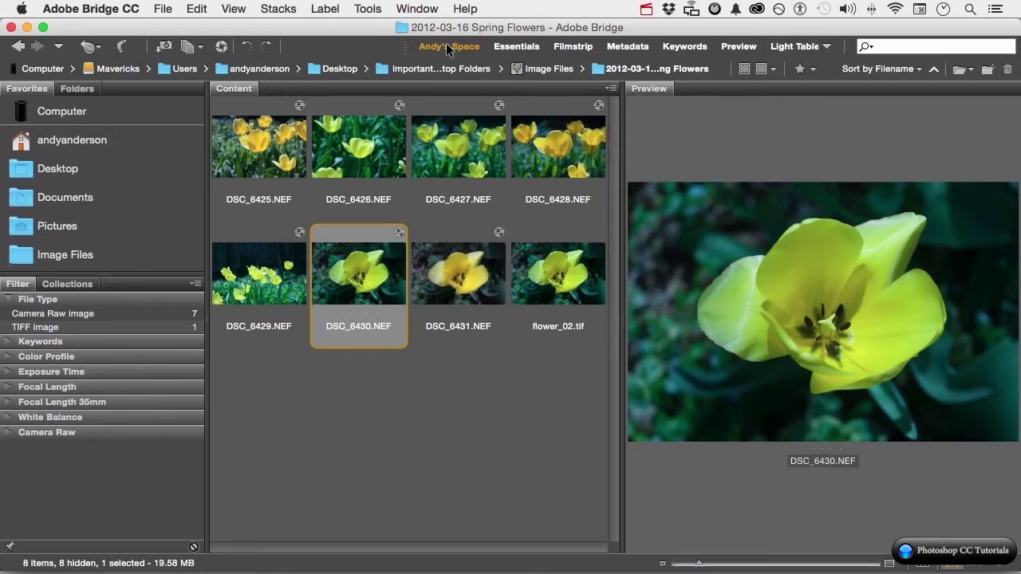
click(461, 45)
click(827, 45)
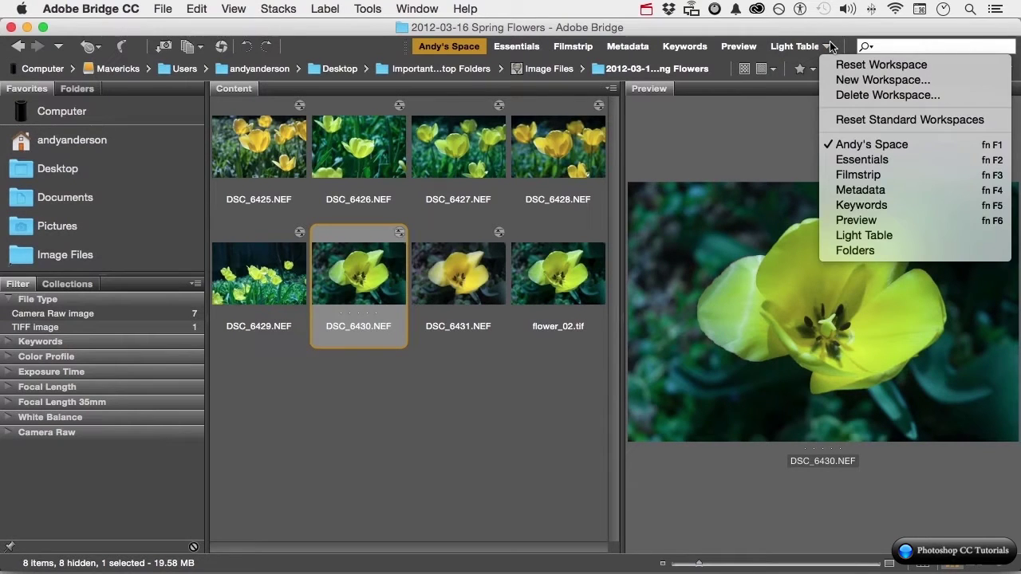
click(868, 94)
click(532, 293)
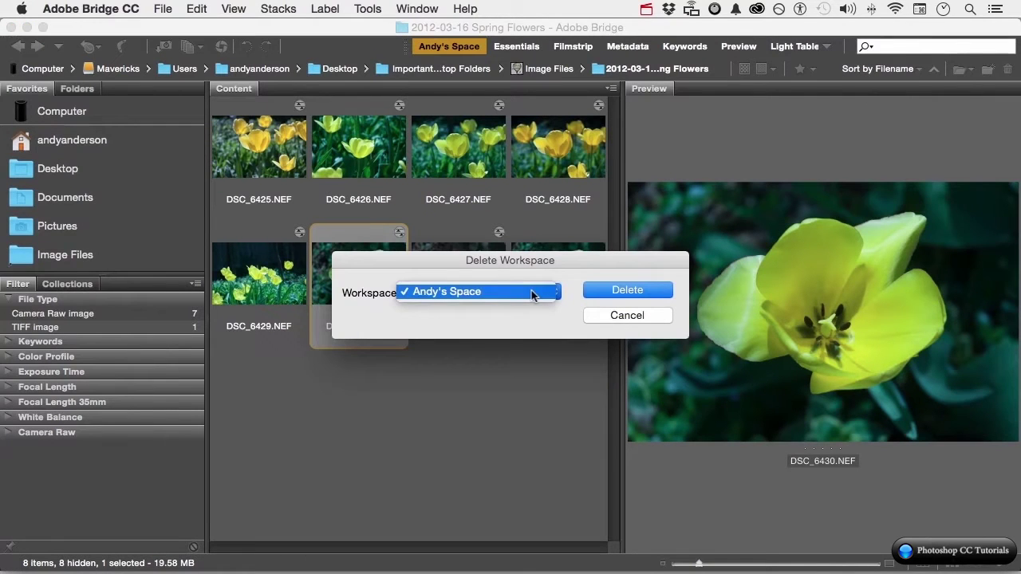
click(532, 295)
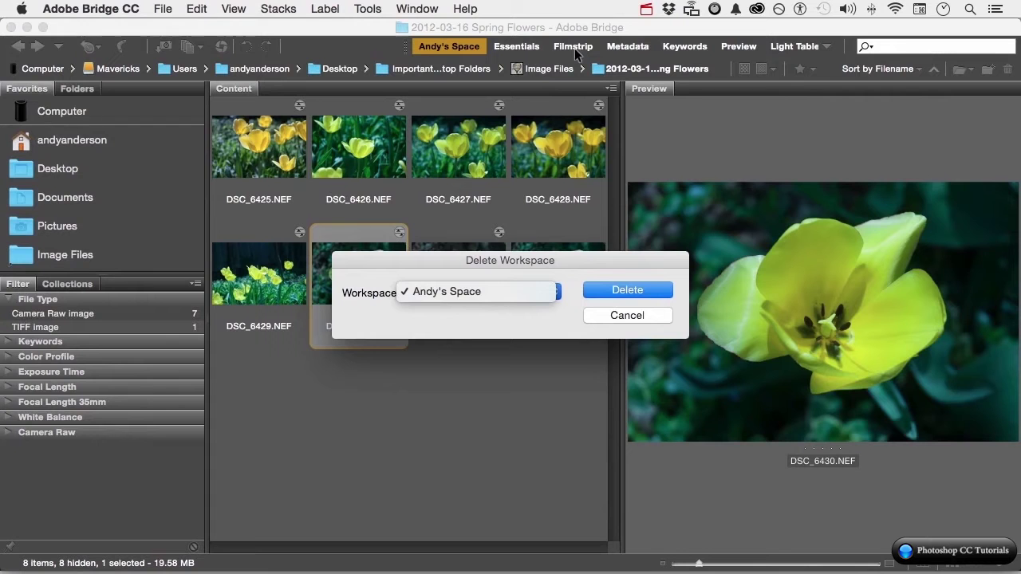
click(626, 315)
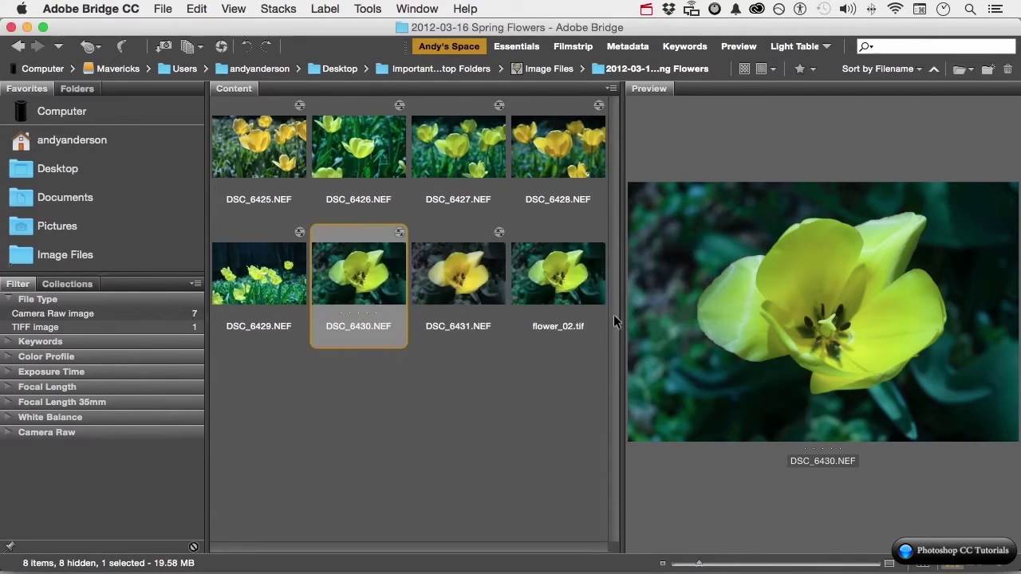
Dock Preview by Content (Essentials), Folders by Preview (Filmstrip), and Filter by Content (Metadata)
click(513, 51)
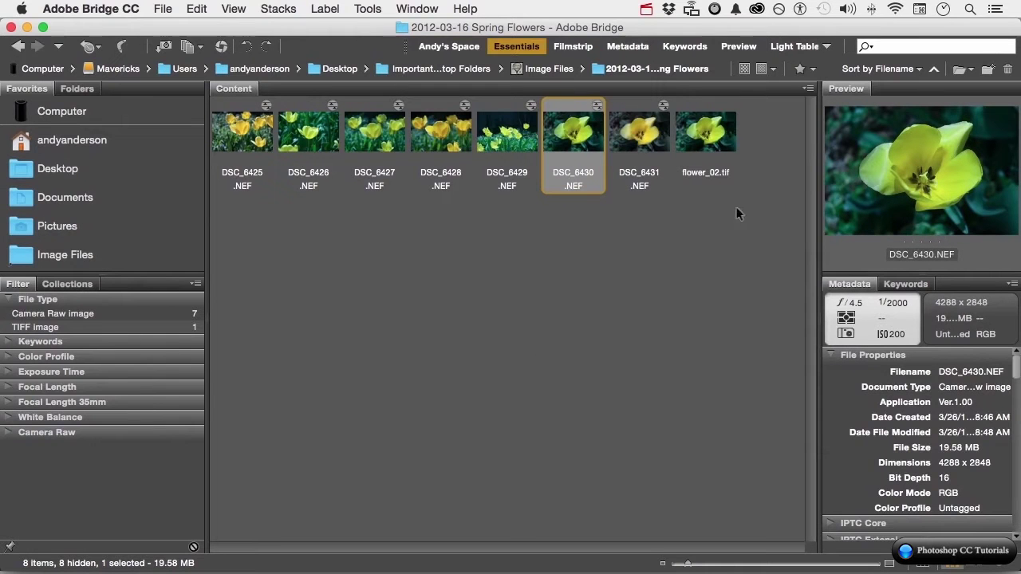
drag(843, 90, 492, 290)
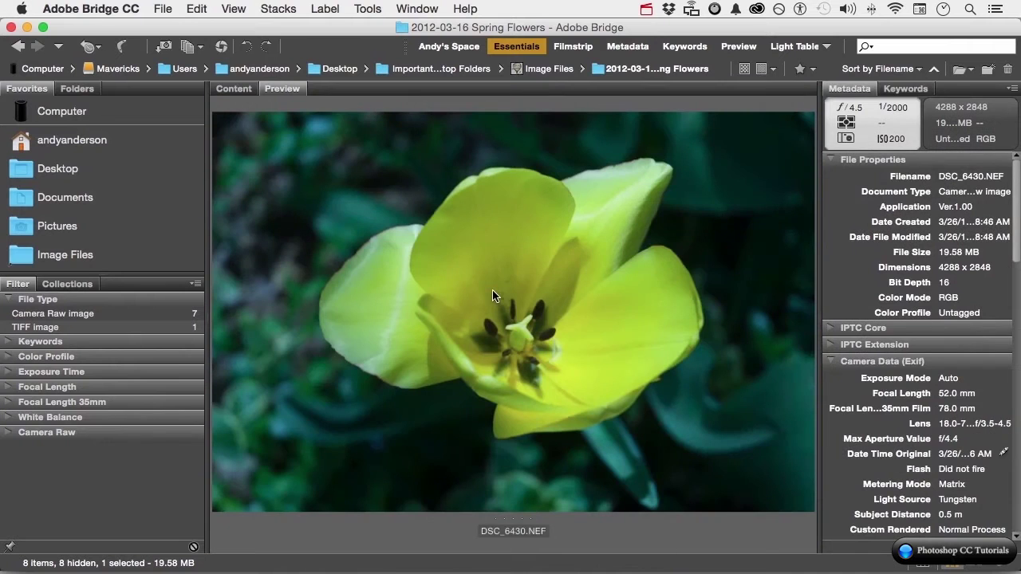
click(581, 47)
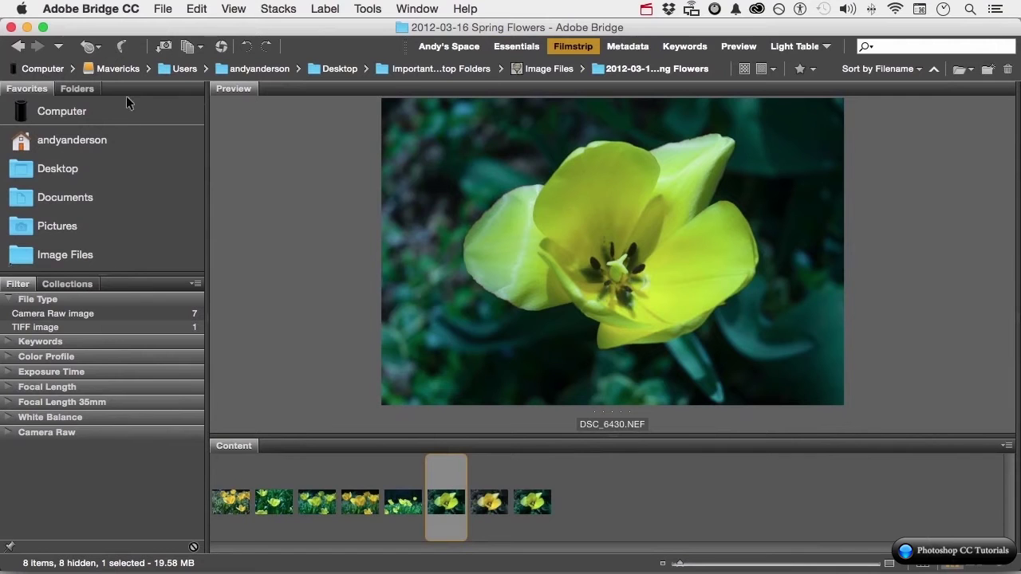
drag(79, 89, 324, 146)
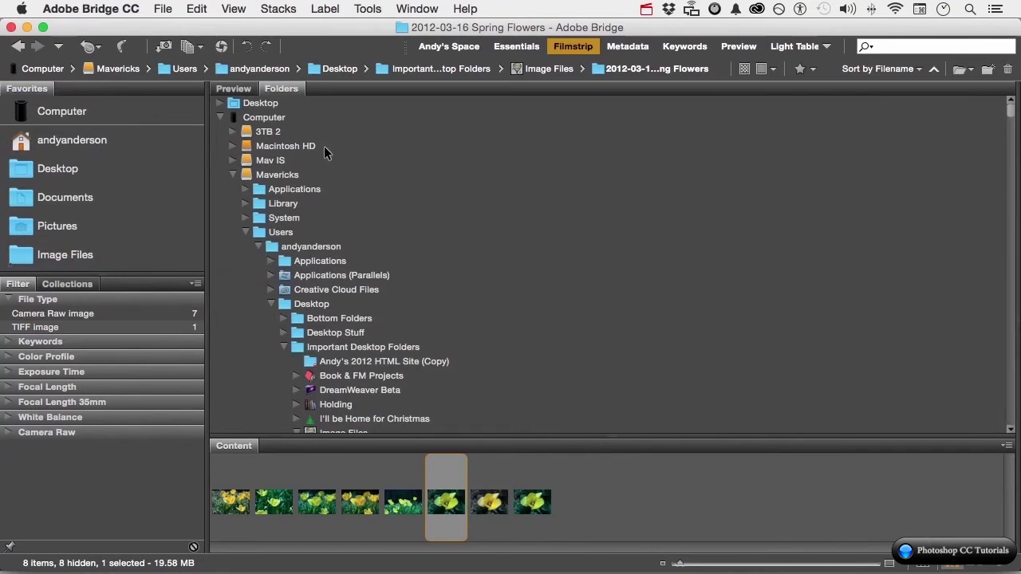
click(614, 45)
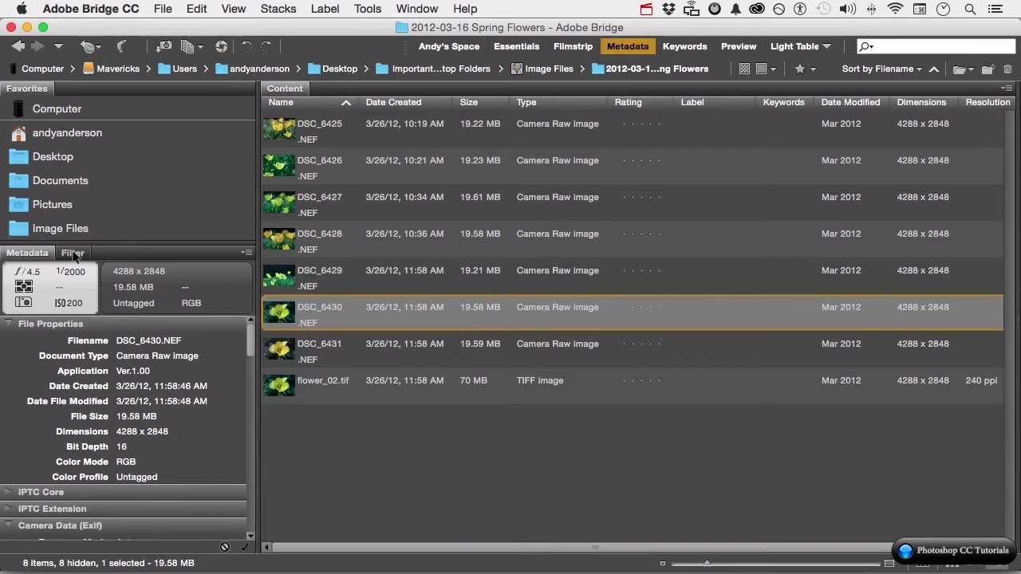
drag(72, 253, 376, 127)
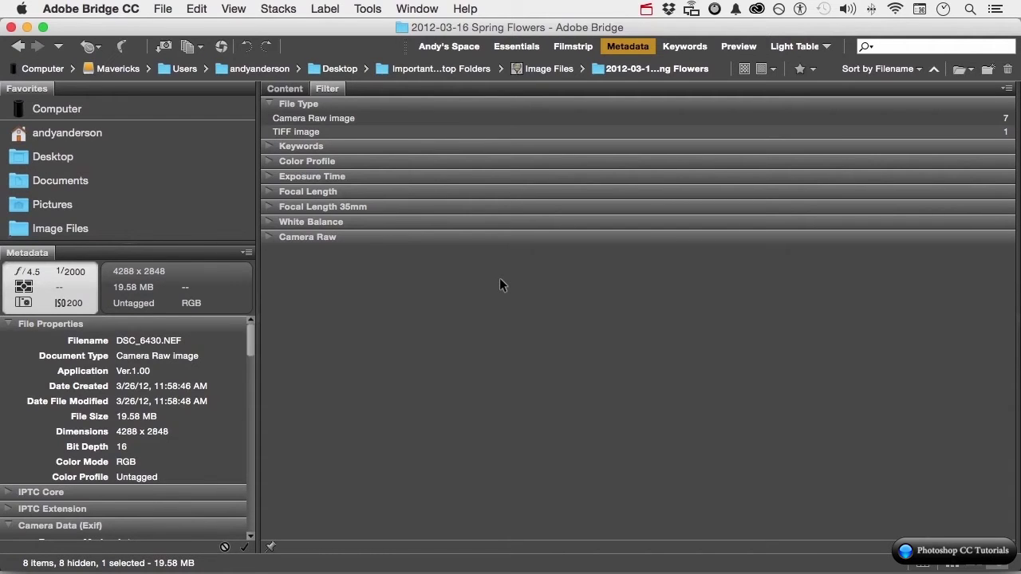
Reset all standard workspaces to their defaults and maximise the Bridge window
click(826, 47)
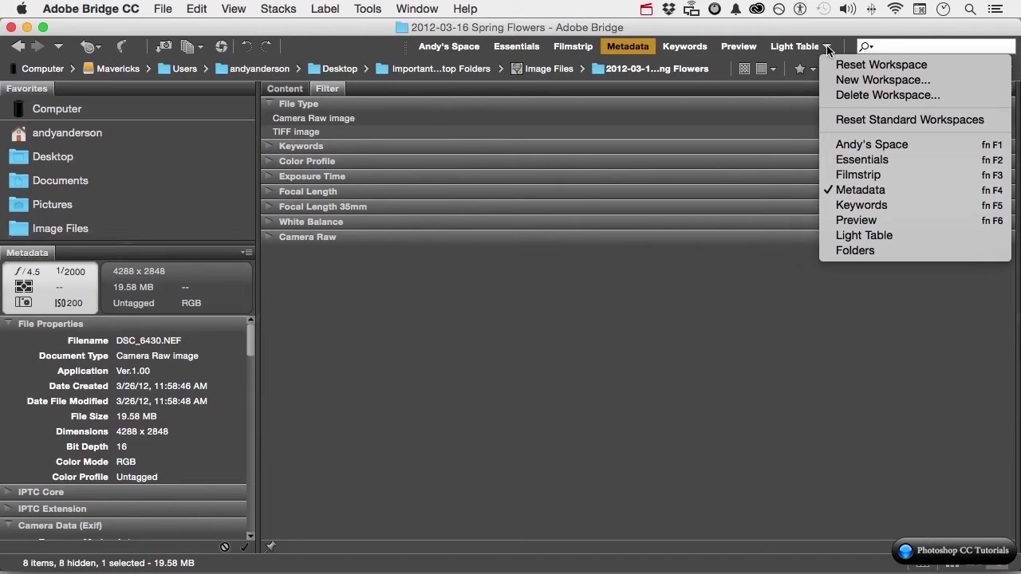
click(890, 120)
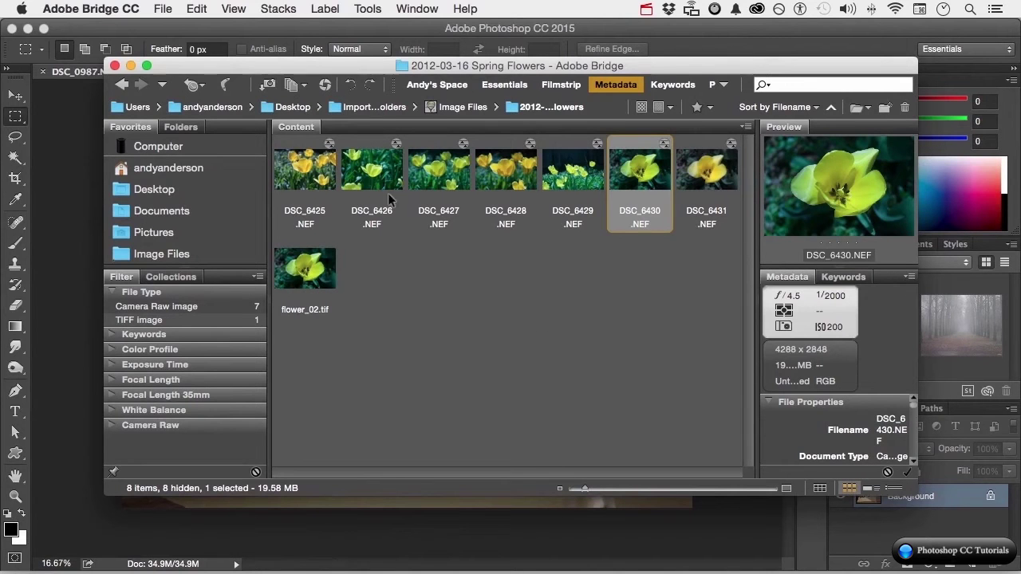
click(147, 65)
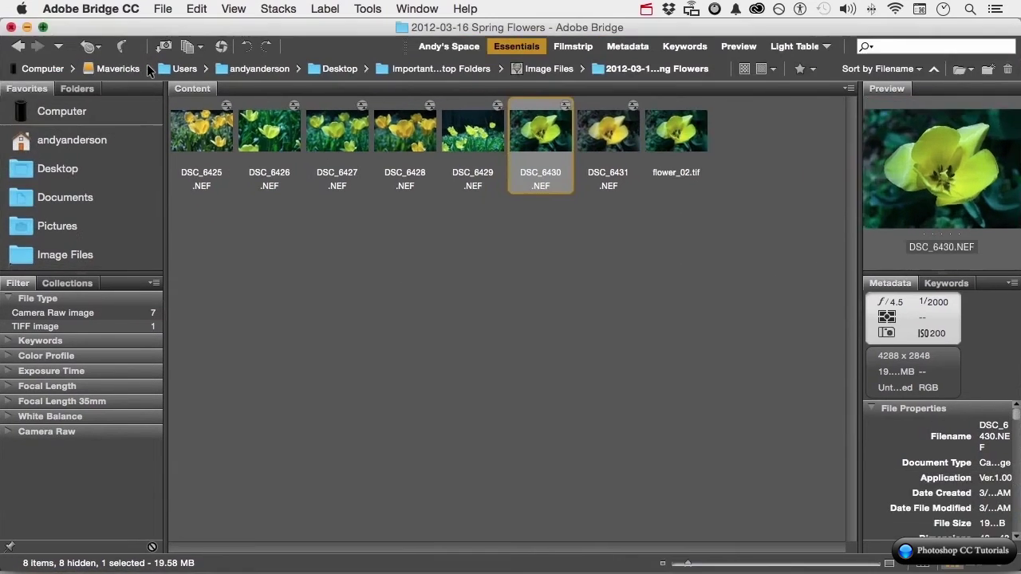